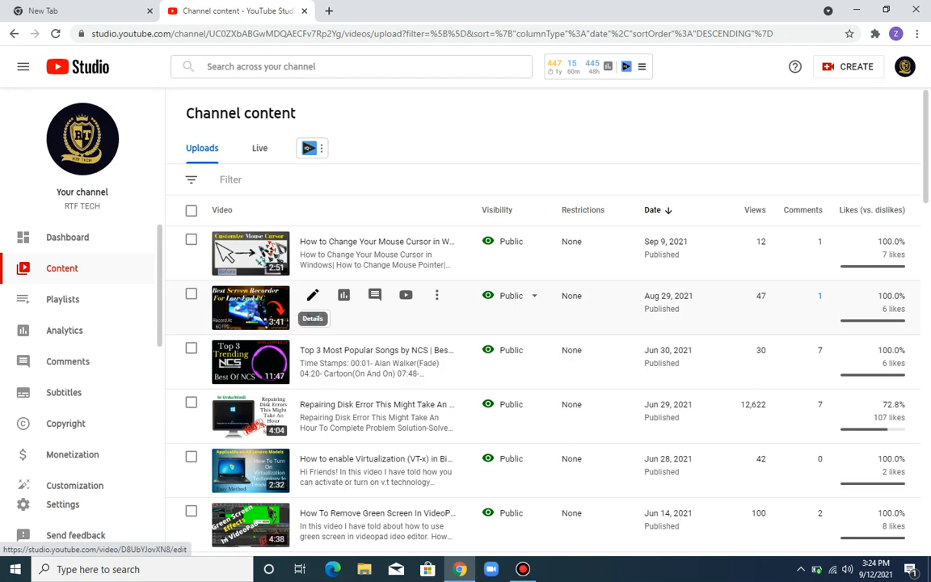
Open the subtitles of the "Best Screen Recorder For Low-End Pc" video and add English as a subtitle language
{"action": "left_click", "coordinate": [313, 296]}
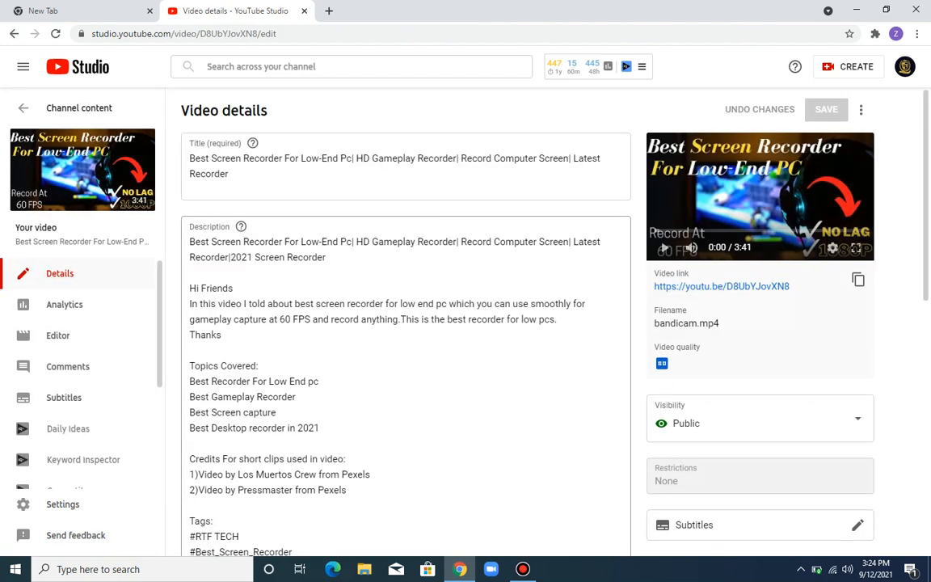
{"action": "left_click", "coordinate": [64, 396]}
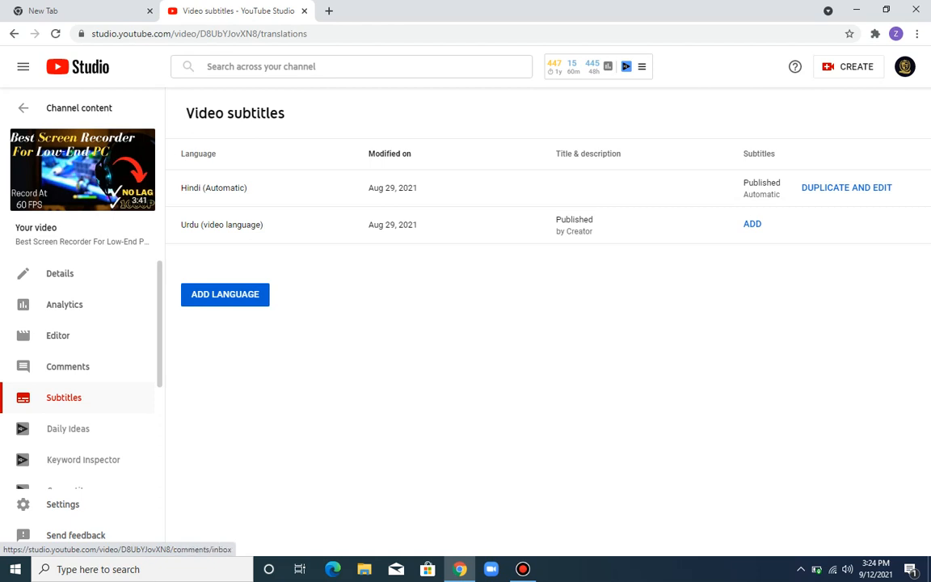
{"action": "left_click", "coordinate": [236, 295]}
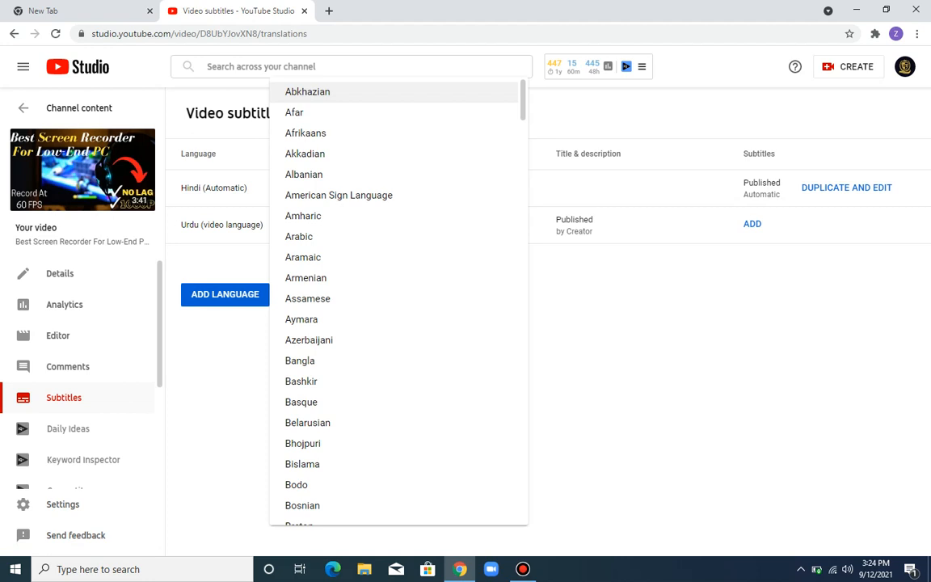
{"action": "key", "text": "e"}
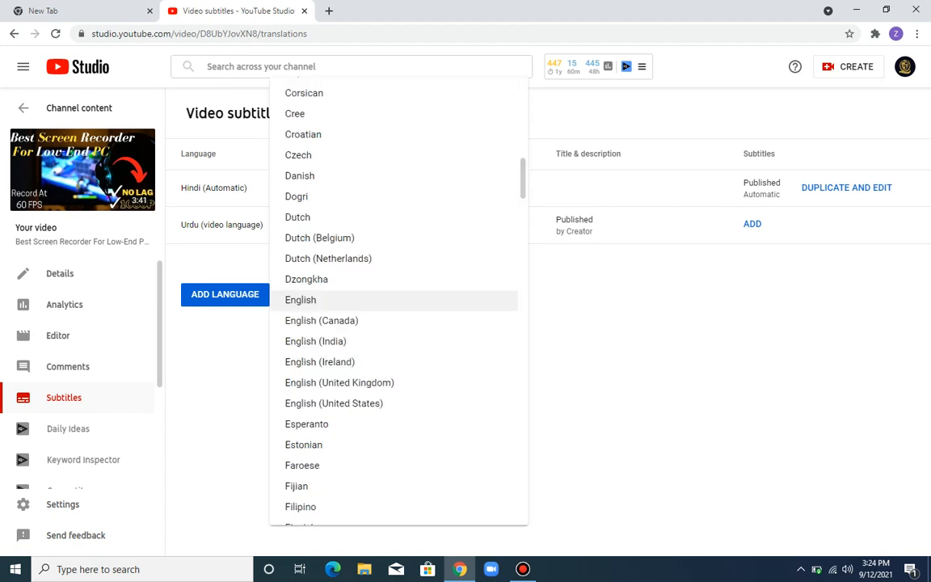
{"action": "key", "text": "Return"}
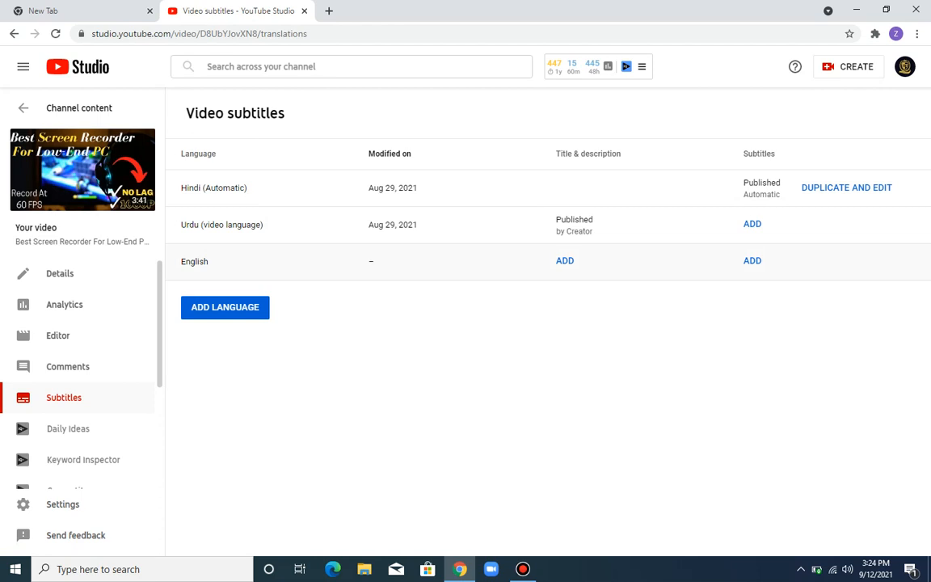
Start typing English subtitles manually and play the video's opening to find where the first spoken phrase ends
{"action": "left_click", "coordinate": [753, 261]}
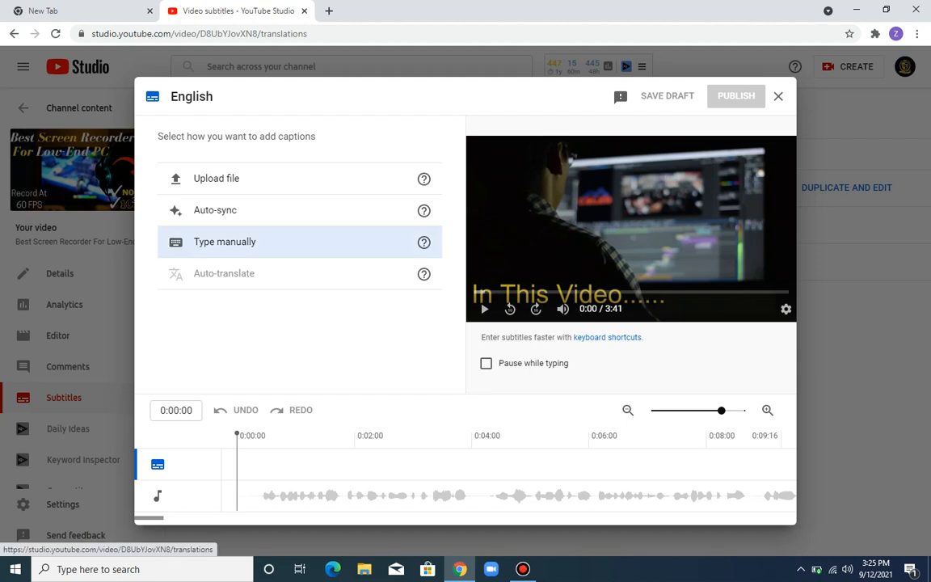
{"action": "left_click", "coordinate": [299, 241]}
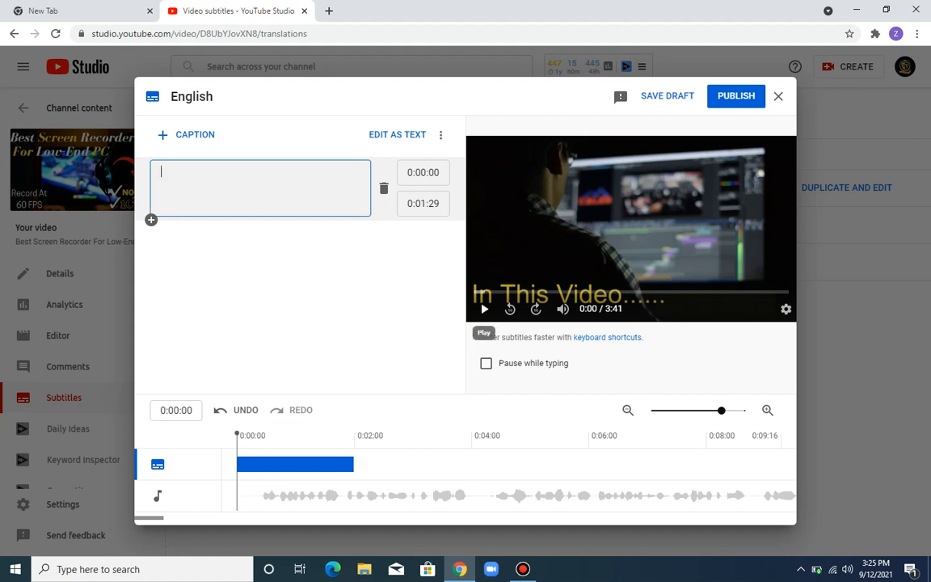
{"action": "left_click", "coordinate": [485, 308]}
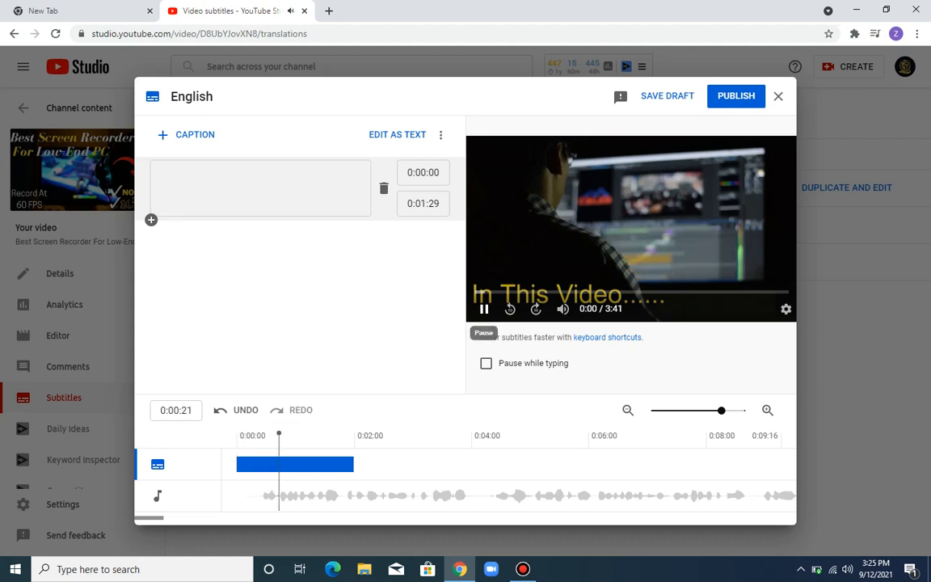
{"action": "left_click", "coordinate": [484, 308]}
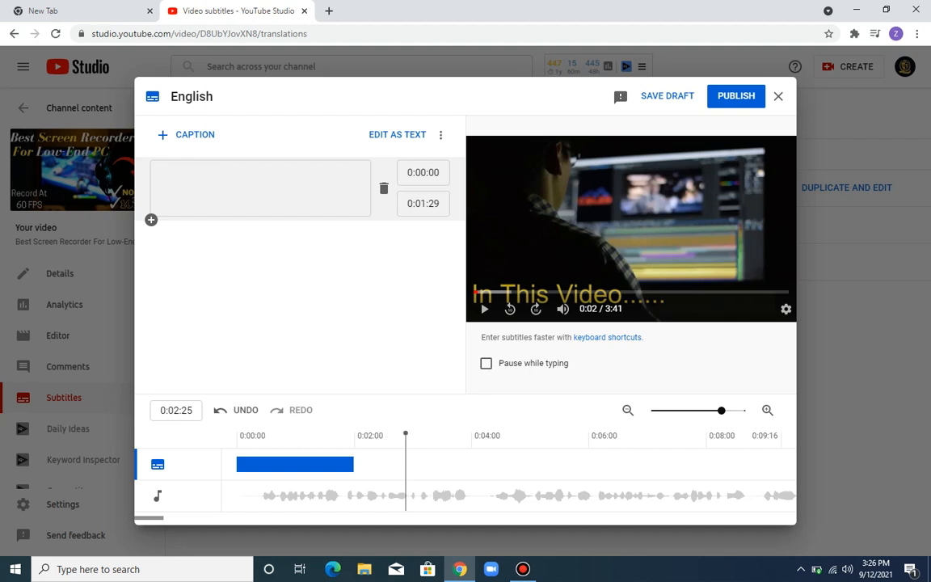
Set the first caption's end time to 0:02:25
{"action": "left_click", "coordinate": [427, 203]}
{"action": "key", "text": "BackSpace"}
{"action": "type", "text": "2"}
{"action": "left_click", "coordinate": [439, 203]}
{"action": "key", "text": "BackSpace"}
{"action": "type", "text": "5"}
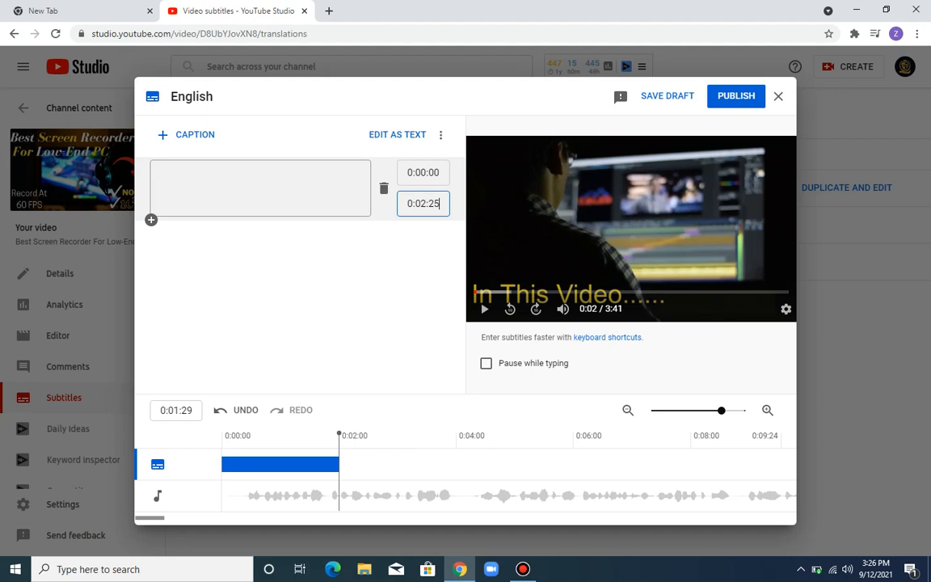
Enter "After watching this video." as the first caption's text
{"action": "left_click", "coordinate": [261, 188]}
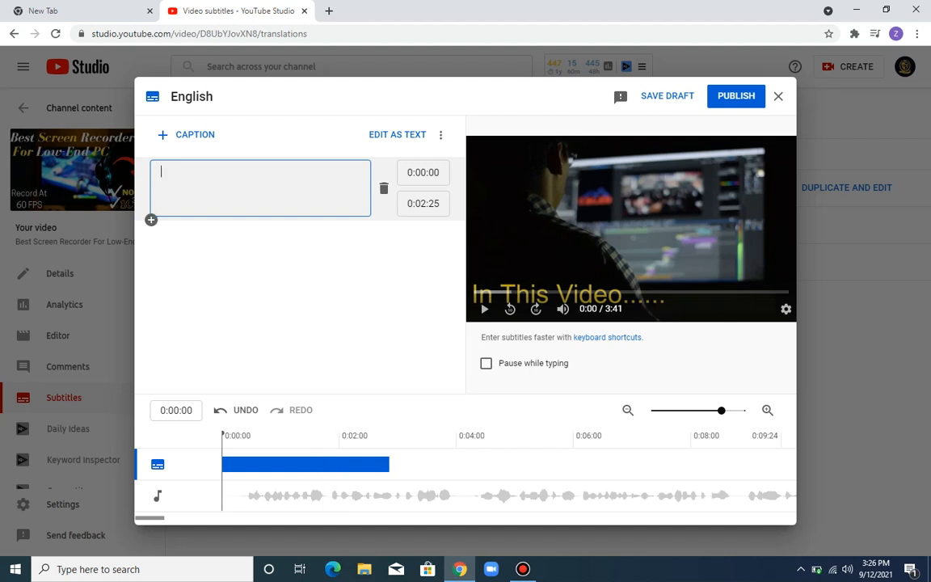
{"action": "type", "text": "After w"}
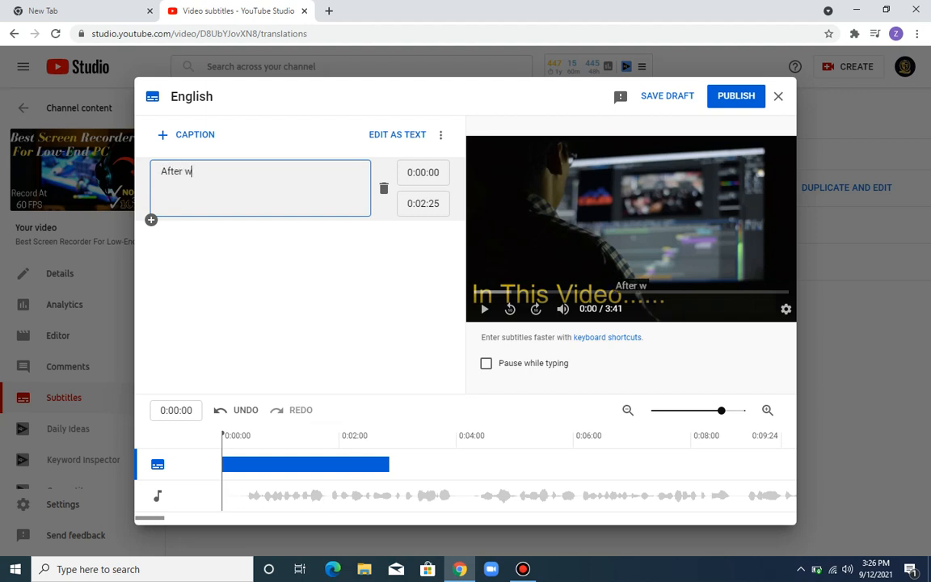
{"action": "type", "text": "atchin"}
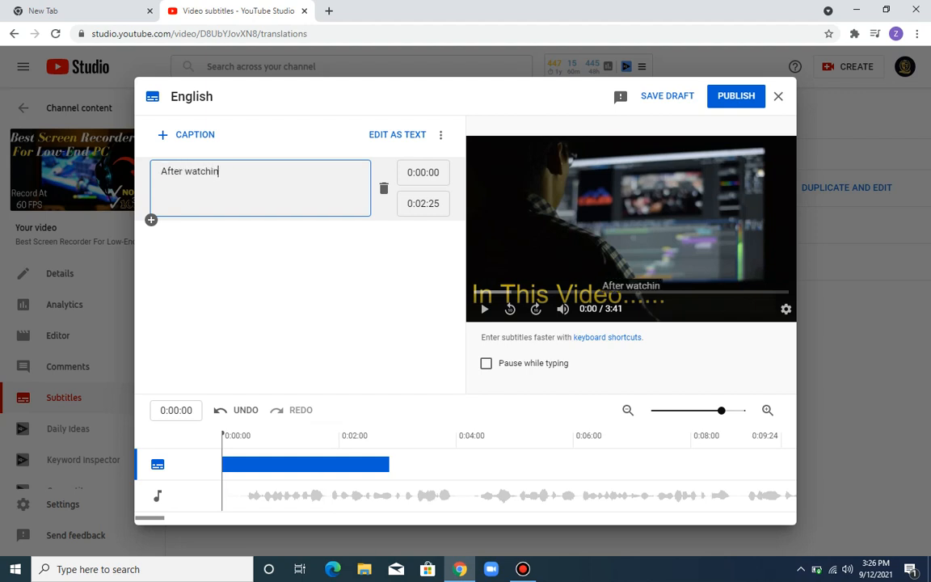
{"action": "type", "text": "g this"}
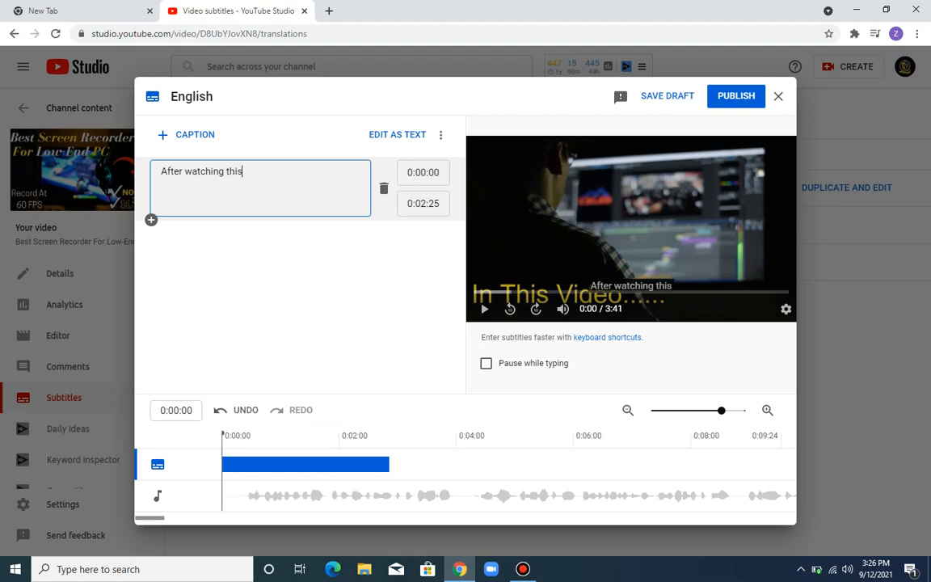
{"action": "type", "text": " video."}
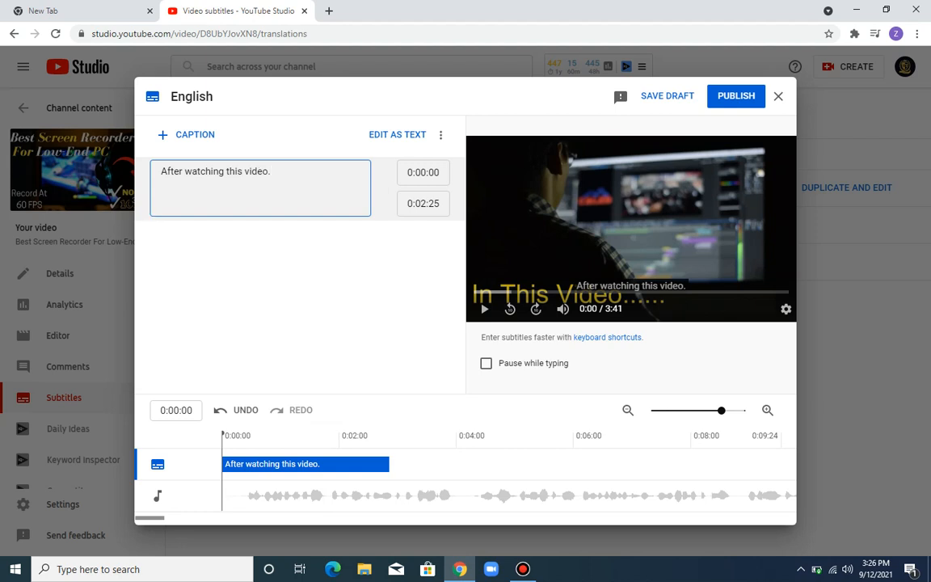
Add a second caption after the first and play the video to find where its spoken phrase ends
{"action": "left_click", "coordinate": [151, 218]}
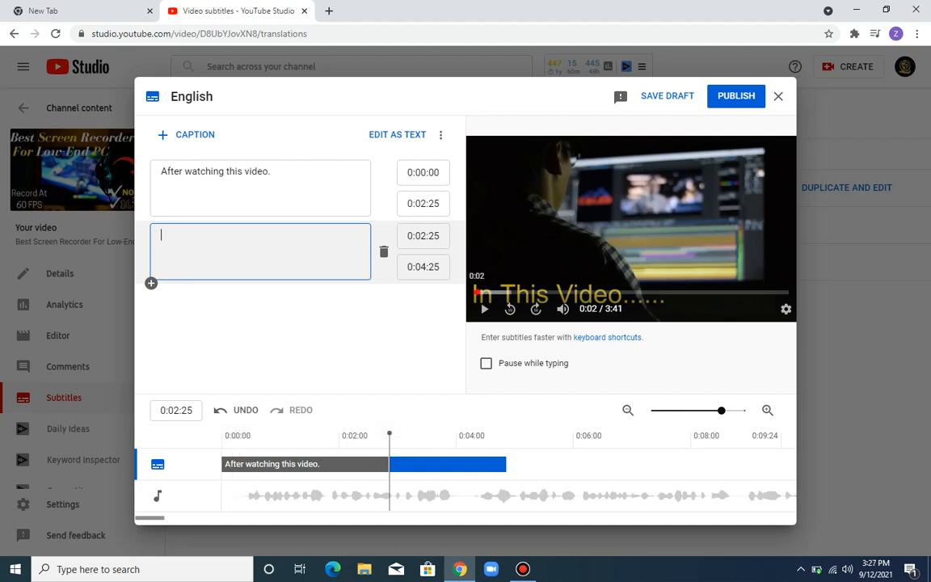
{"action": "left_click", "coordinate": [474, 292]}
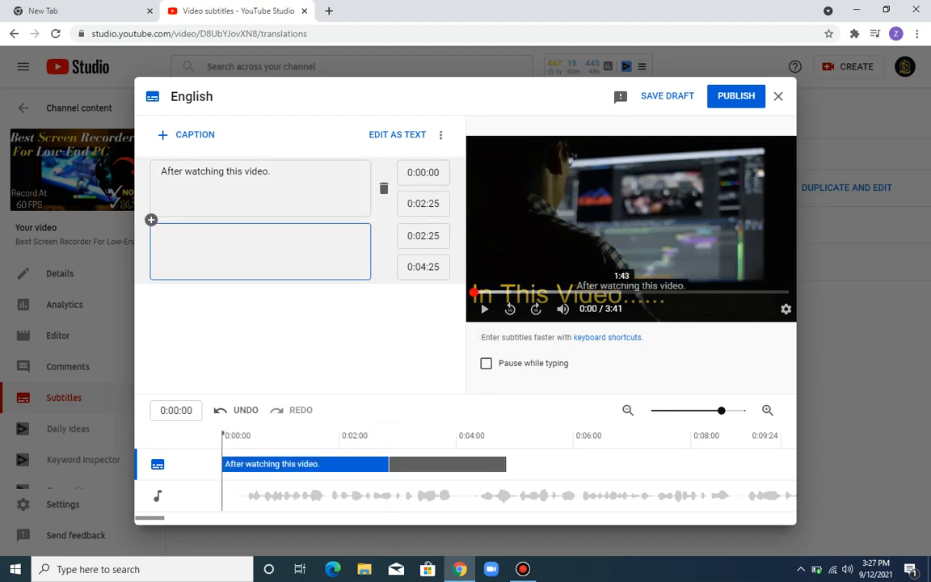
{"action": "left_click", "coordinate": [484, 308]}
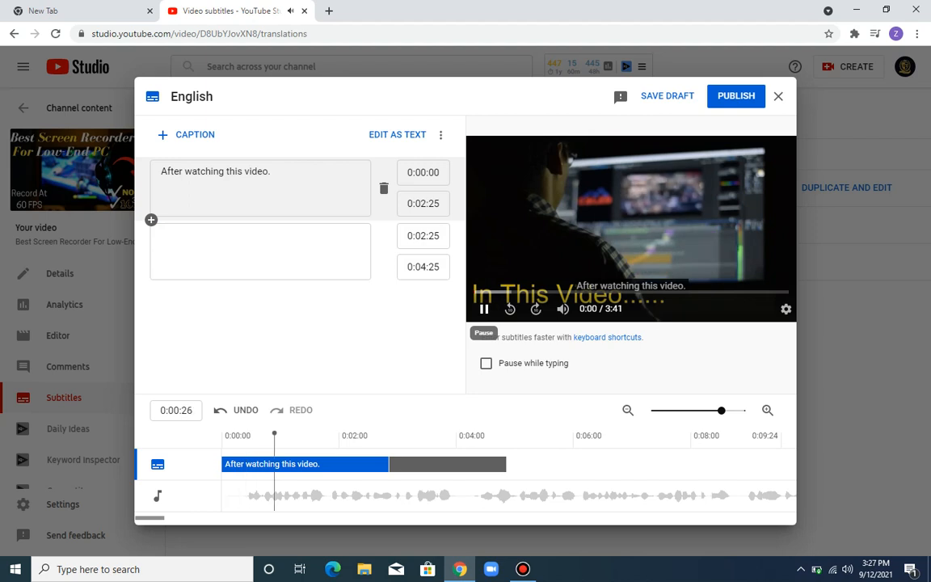
{"action": "left_click", "coordinate": [485, 308]}
{"action": "left_click", "coordinate": [485, 309]}
{"action": "left_click", "coordinate": [484, 309]}
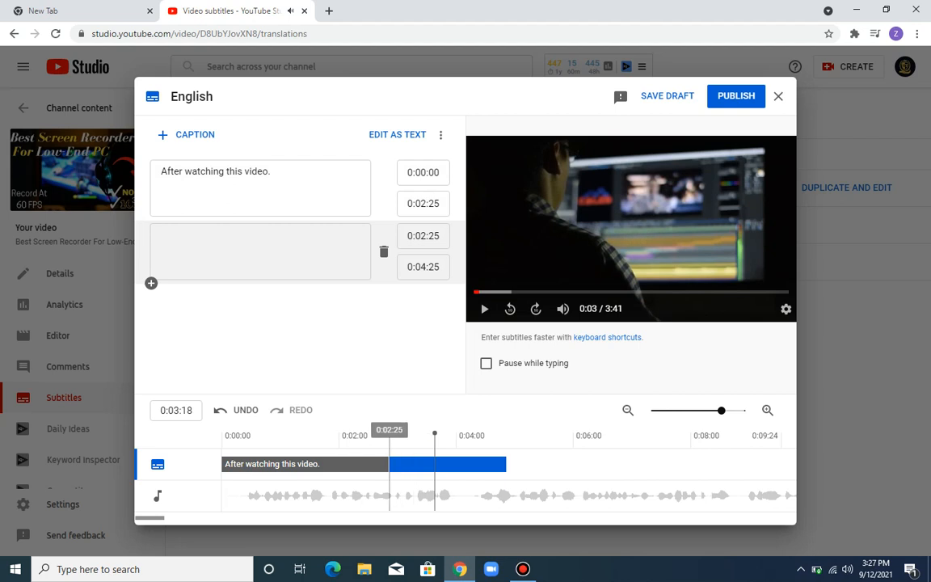
{"action": "left_click", "coordinate": [389, 433]}
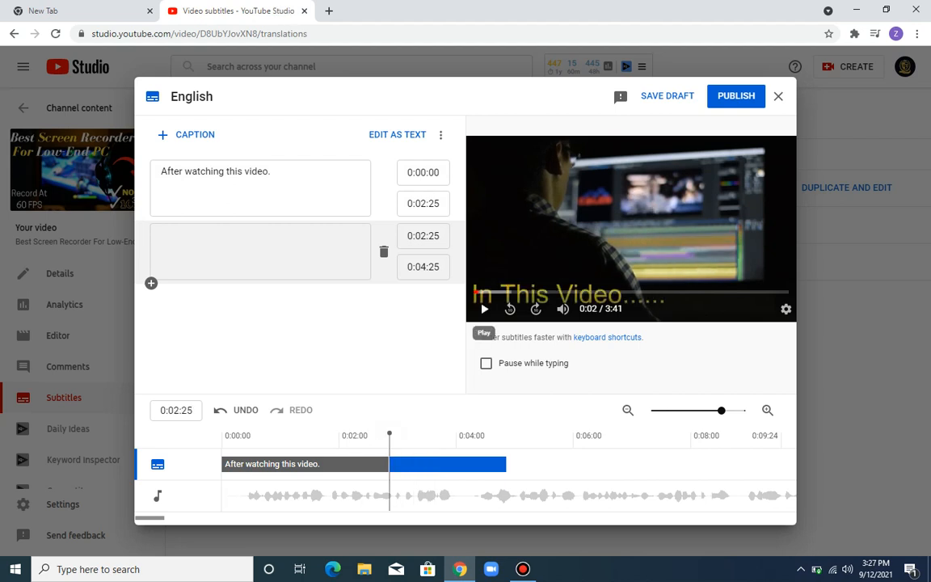
{"action": "left_click", "coordinate": [484, 309]}
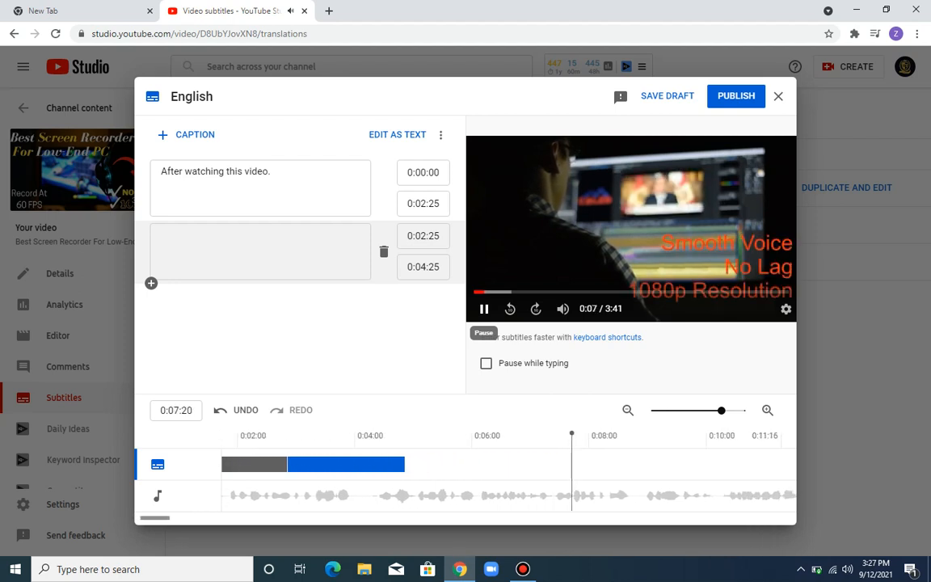
{"action": "left_click", "coordinate": [485, 308]}
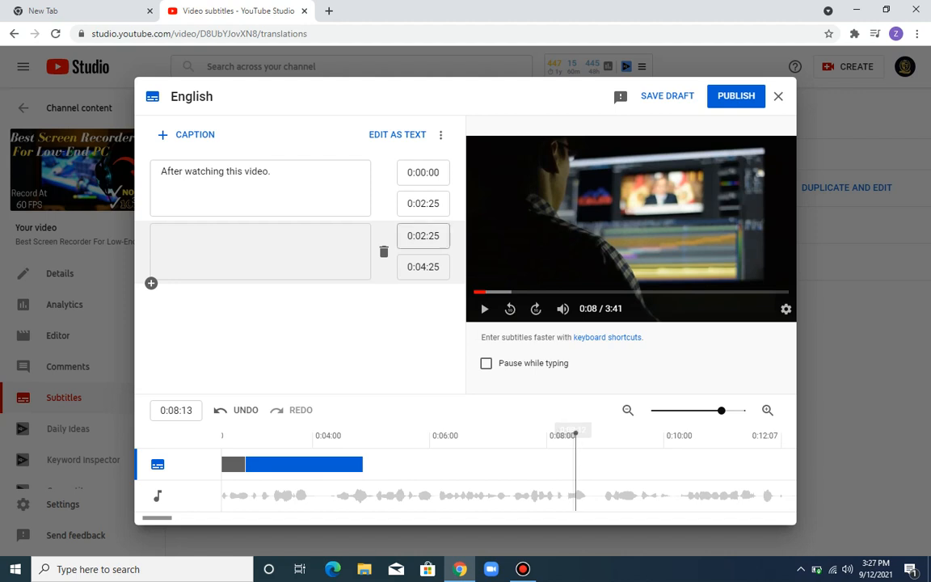
Set the second caption's end time to 0:08:13
{"action": "key", "text": "BackSpace"}
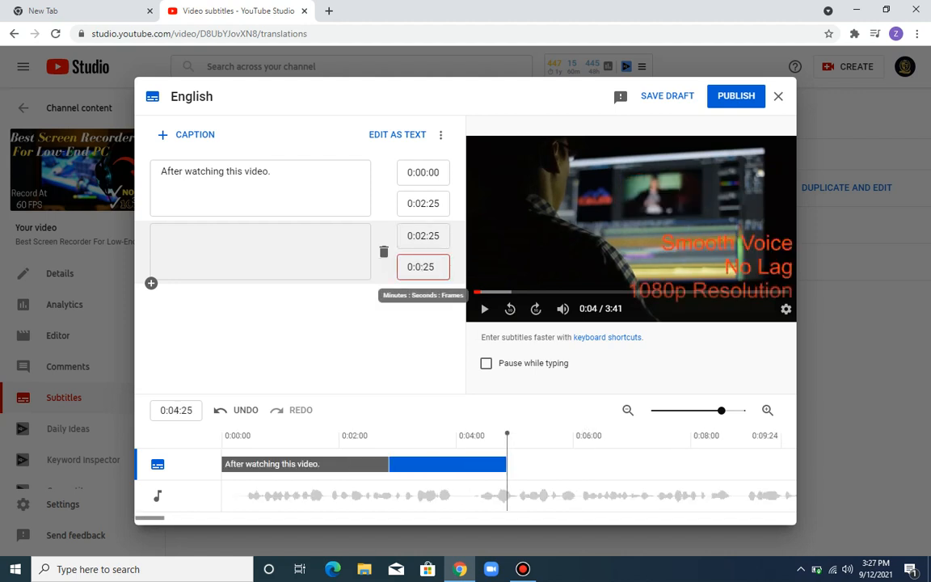
{"action": "type", "text": "8"}
{"action": "key", "text": "BackSpace"}
{"action": "type", "text": "13"}
Enter "How you will screen record with smooth voice and no lag." as the second caption's text and add an empty caption after it
{"action": "left_click", "coordinate": [260, 251]}
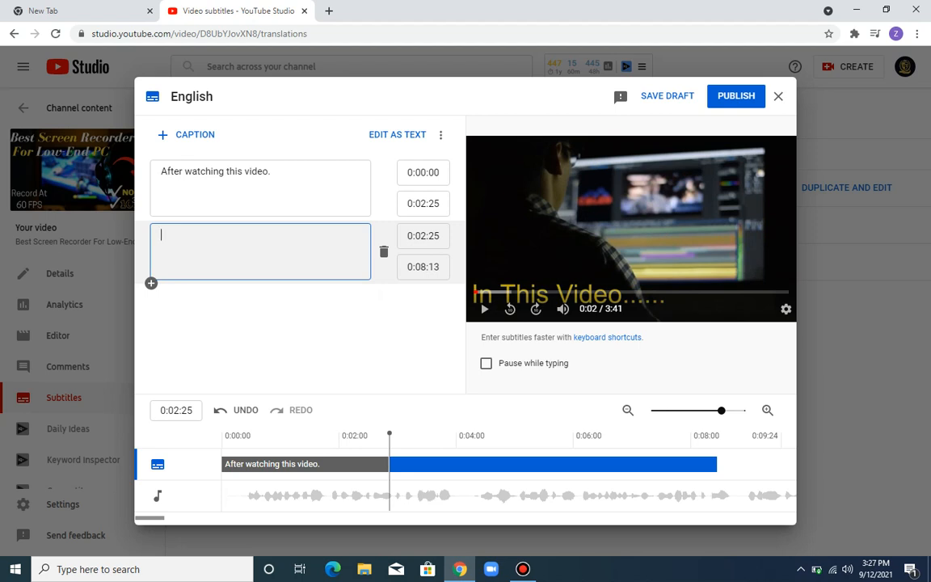
{"action": "type", "text": "How you w"}
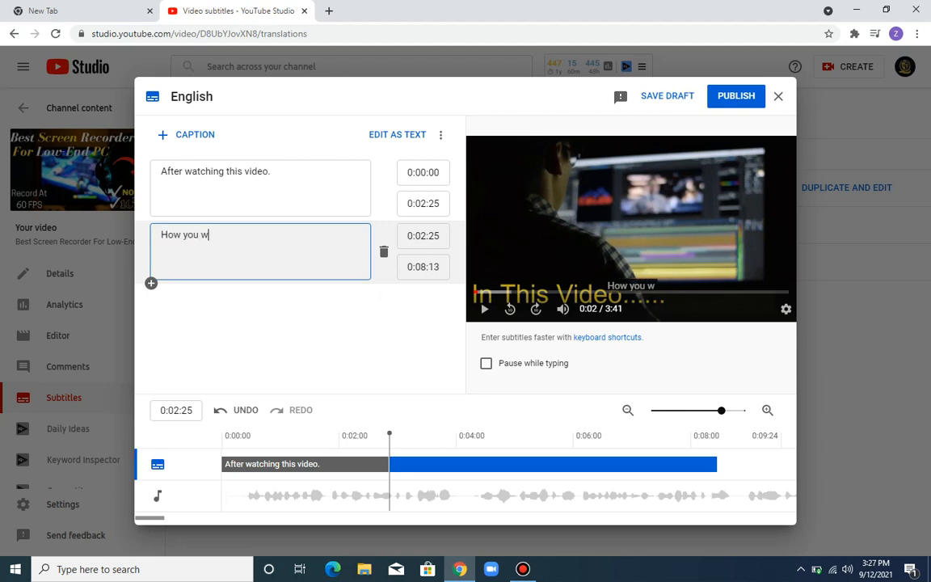
{"action": "type", "text": "ill scr"}
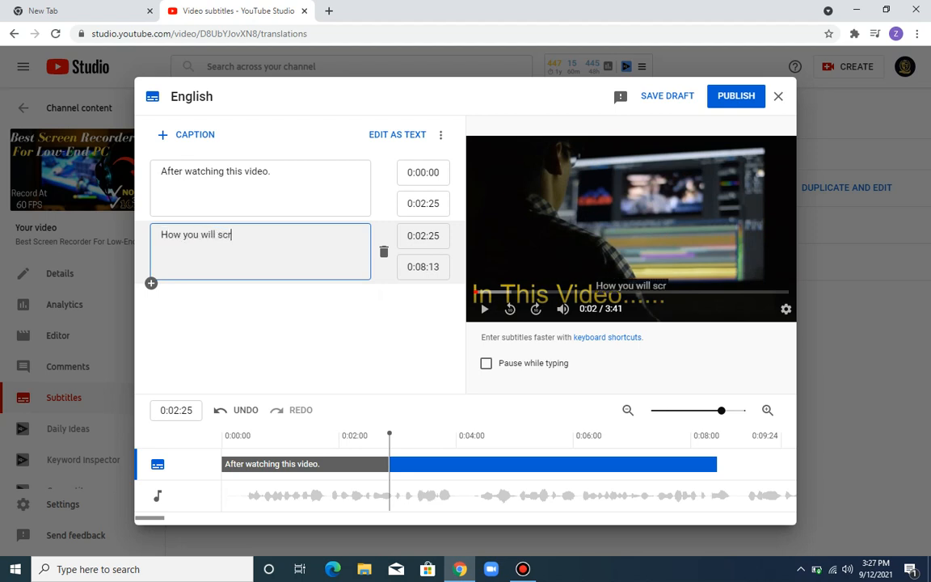
{"action": "type", "text": "een rec"}
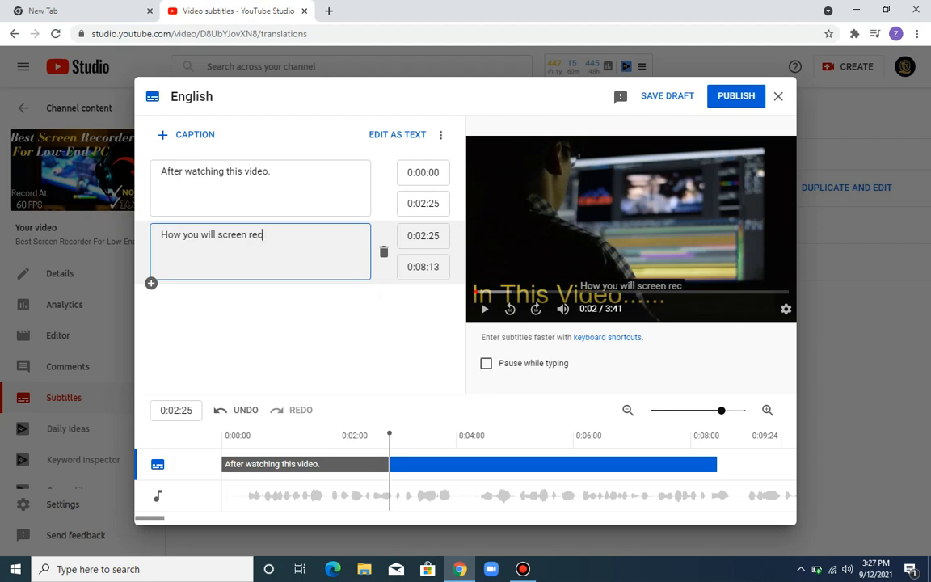
{"action": "type", "text": "ord wi"}
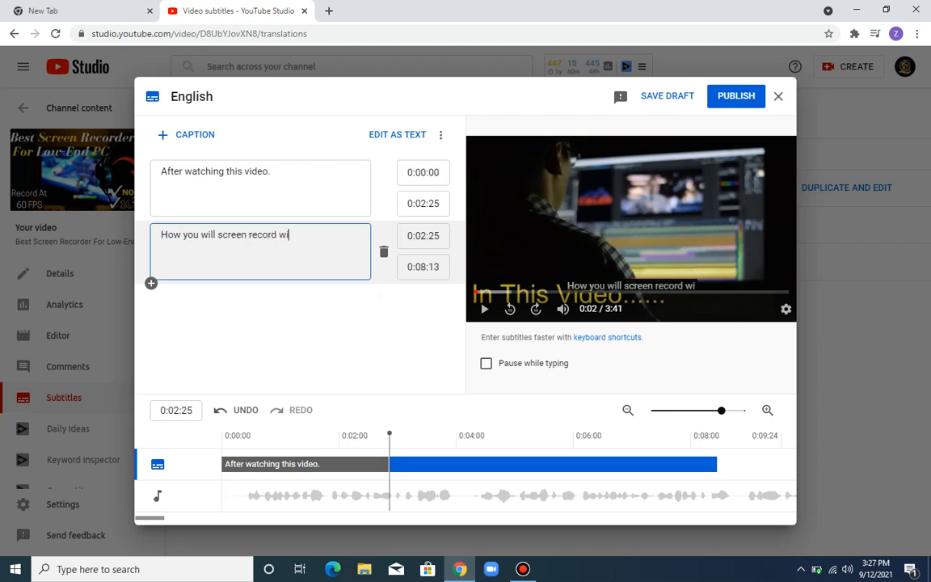
{"action": "type", "text": "th smooth "}
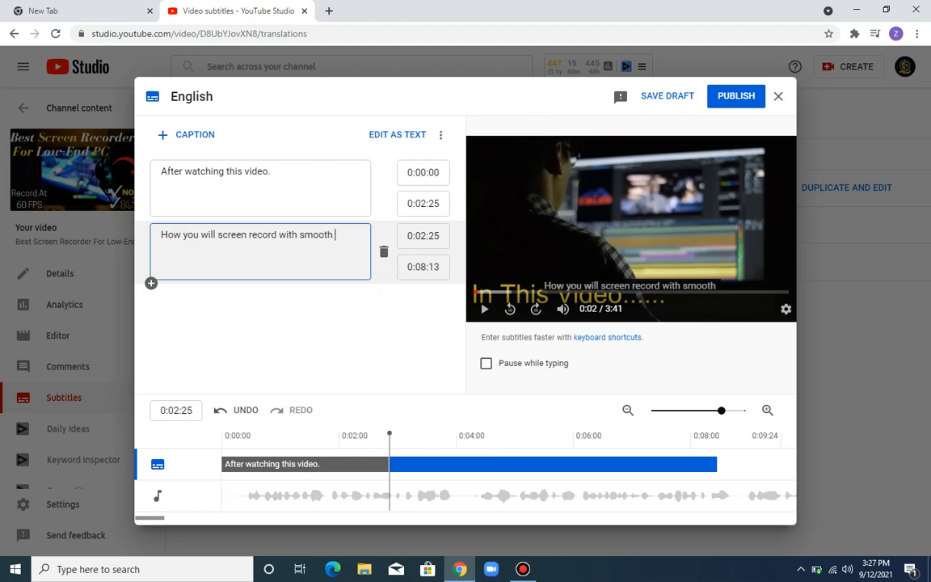
{"action": "type", "text": "voice and no lag."}
{"action": "key", "text": "Return"}
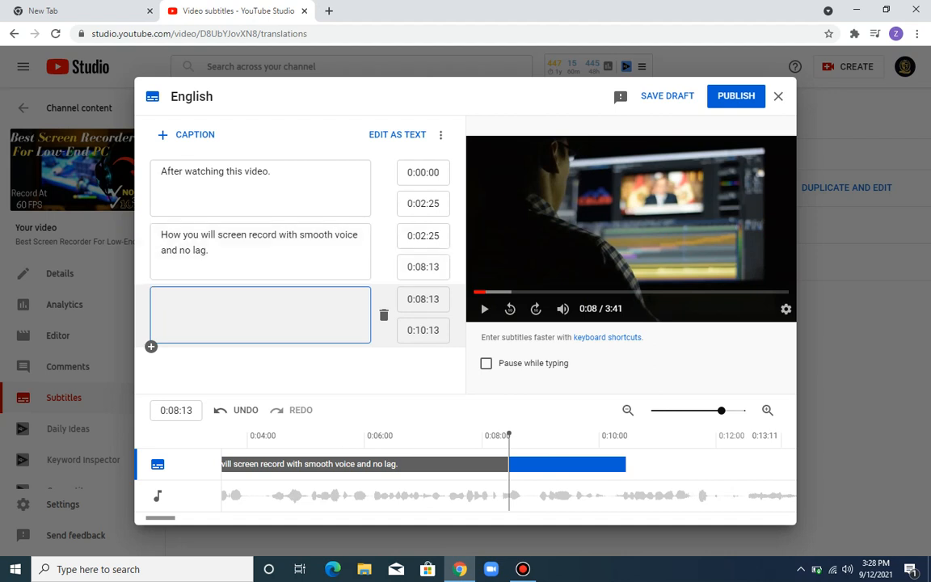
Play the video from the beginning to check both captions, and publish the English subtitles
{"action": "left_click", "coordinate": [476, 292]}
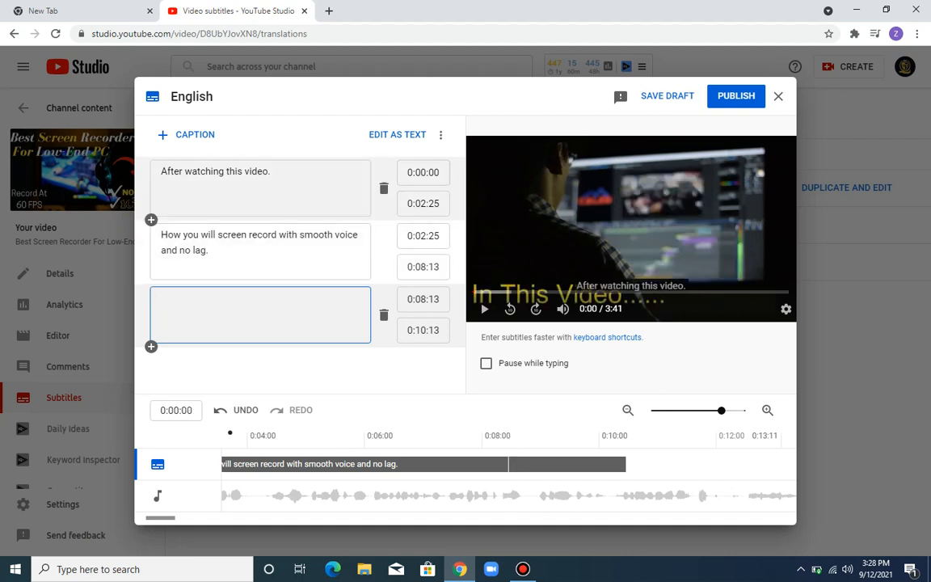
{"action": "left_click", "coordinate": [484, 309]}
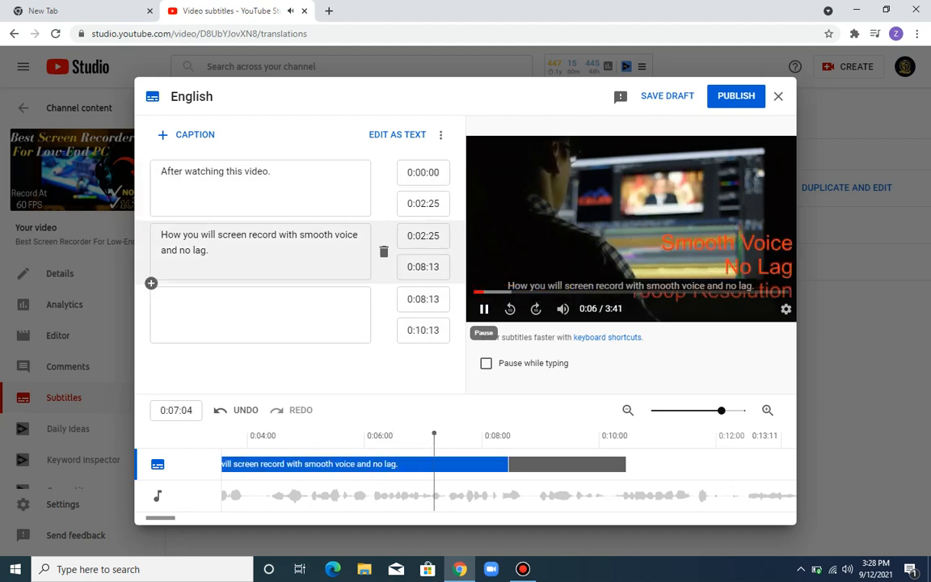
{"action": "key", "text": "space"}
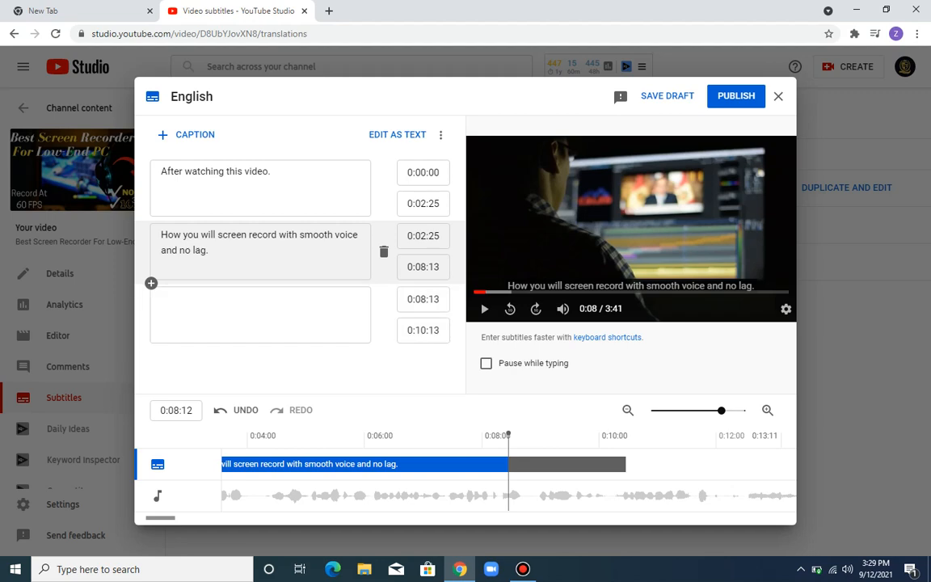
{"action": "left_click", "coordinate": [744, 96]}
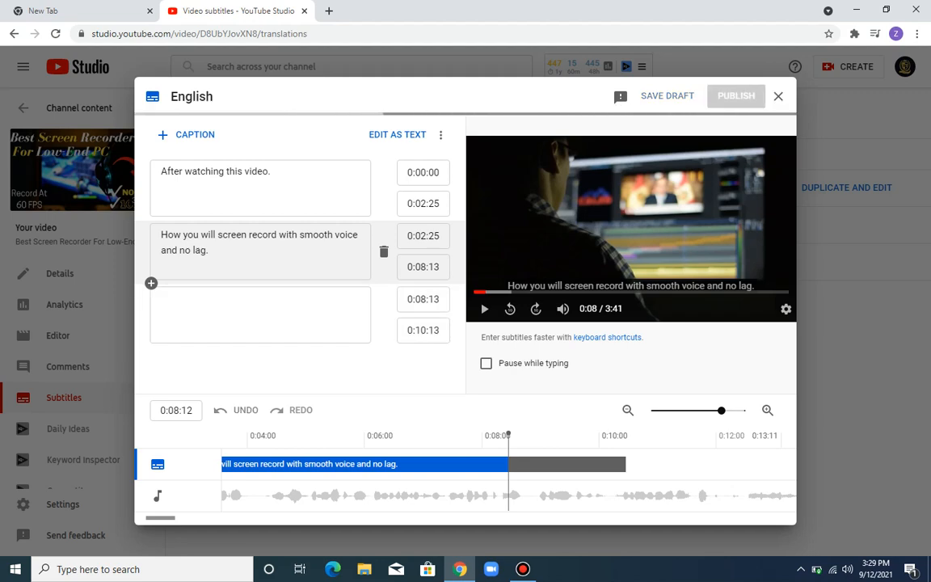